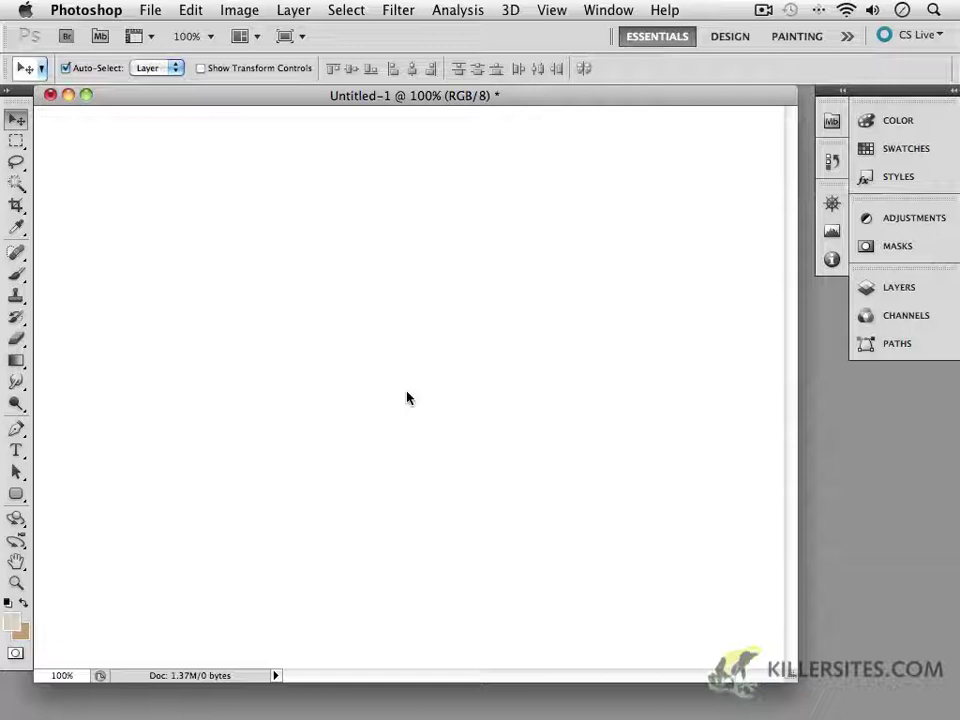
# Browse the Layers and Styles panels, then pick a pale tan swatch as foreground colour.
pyautogui.click(858, 290)
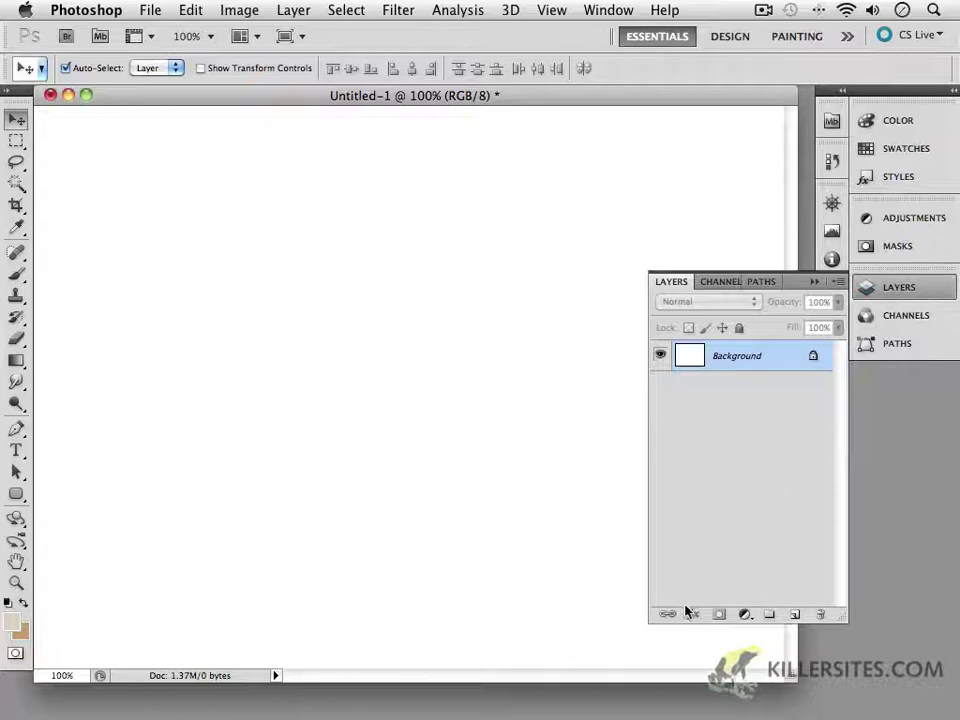
pyautogui.click(922, 186)
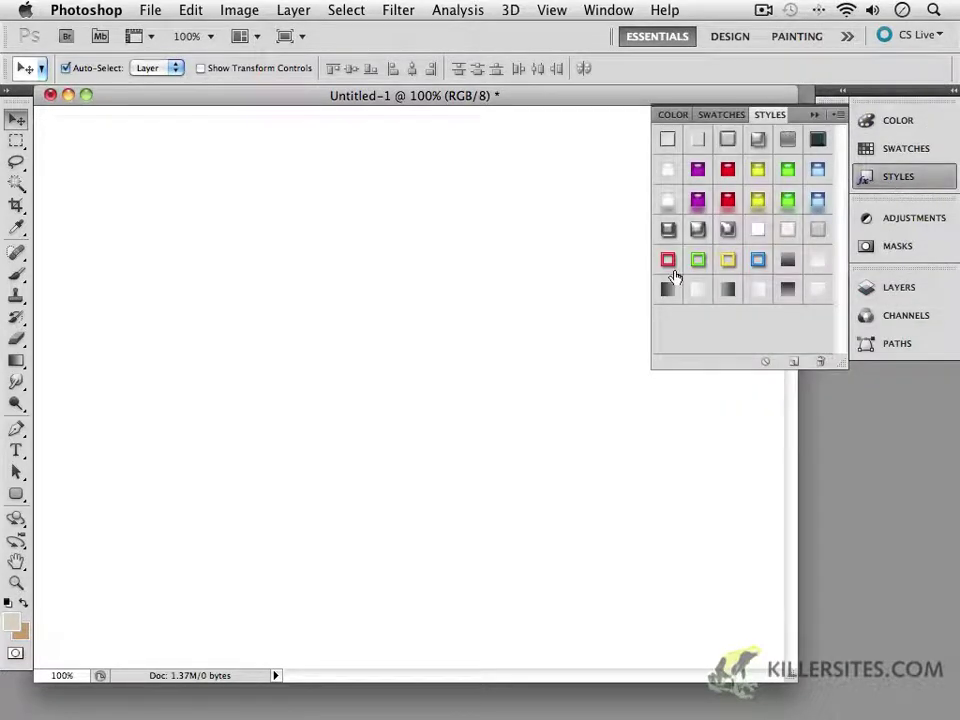
pyautogui.click(815, 114)
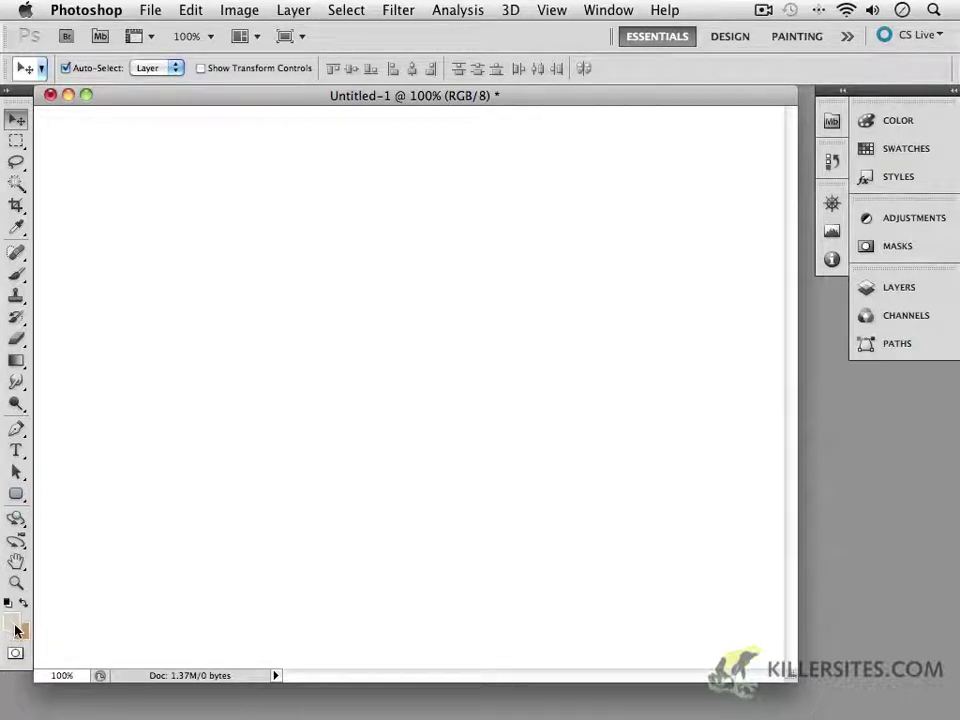
pyautogui.click(889, 156)
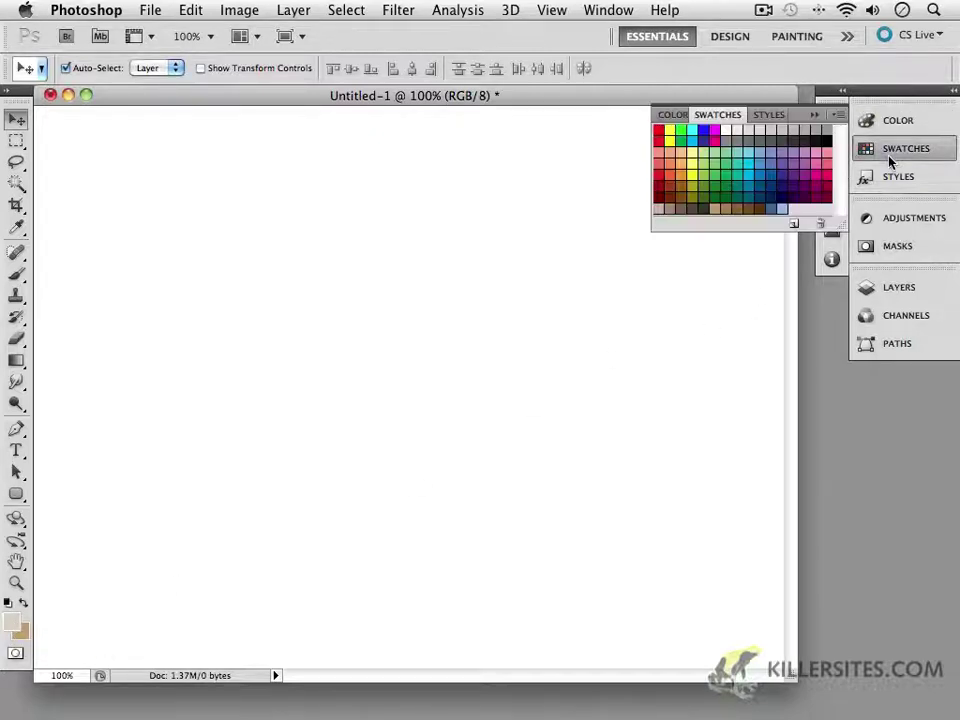
pyautogui.click(716, 208)
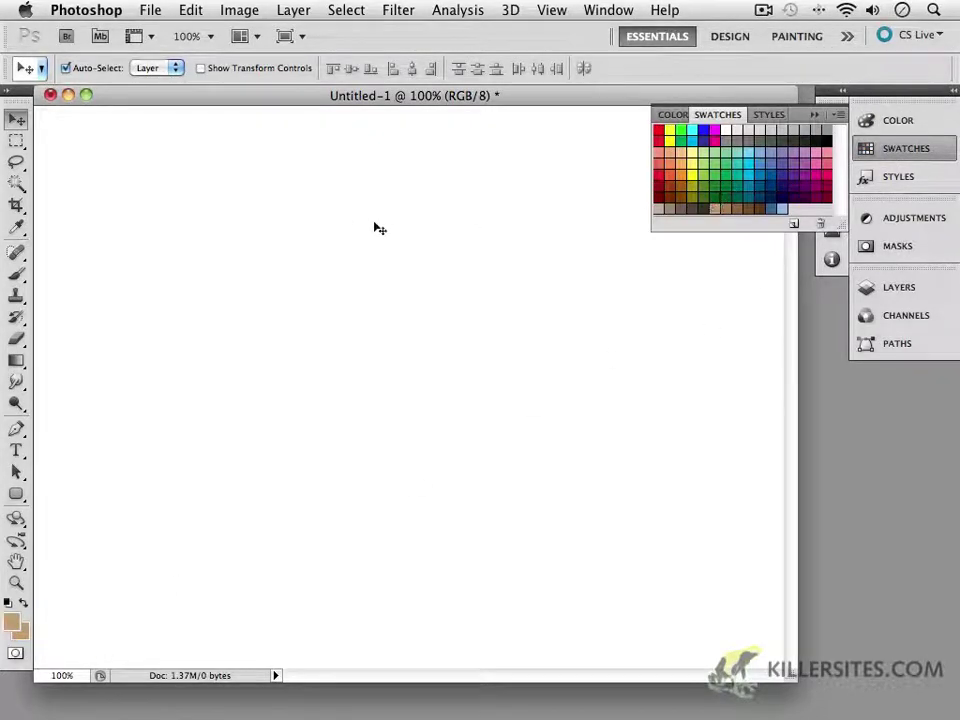
pyautogui.click(668, 208)
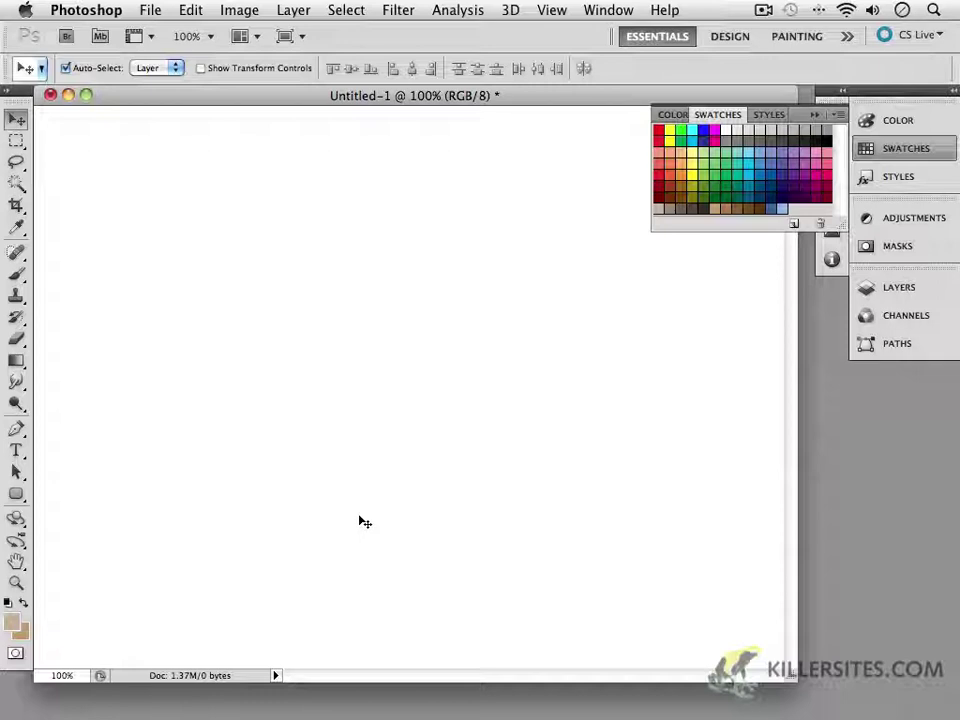
# Draw a 10 px-radius tan rounded rectangle near the canvas top-left as layer Shape 1.
pyautogui.click(16, 493)
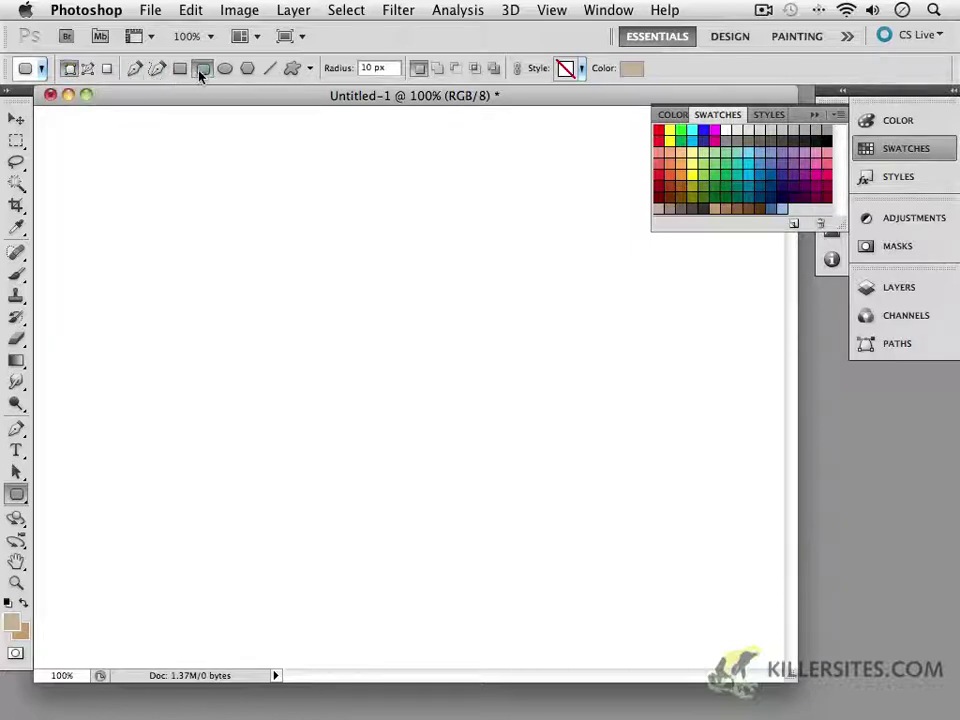
pyautogui.moveTo(155, 197); pyautogui.dragTo(352, 275)
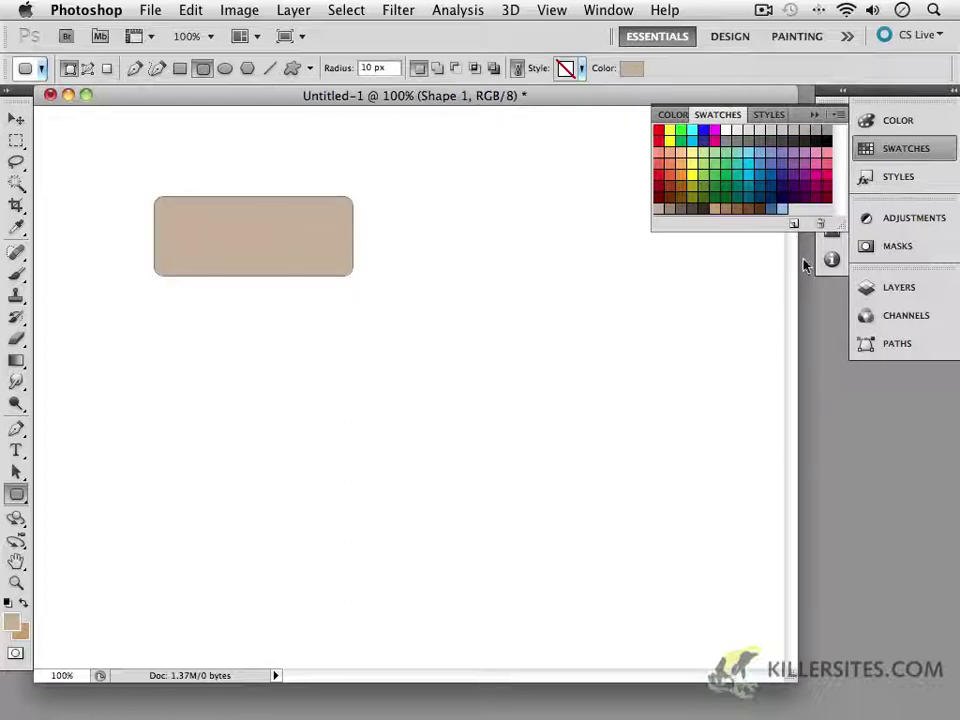
pyautogui.click(862, 290)
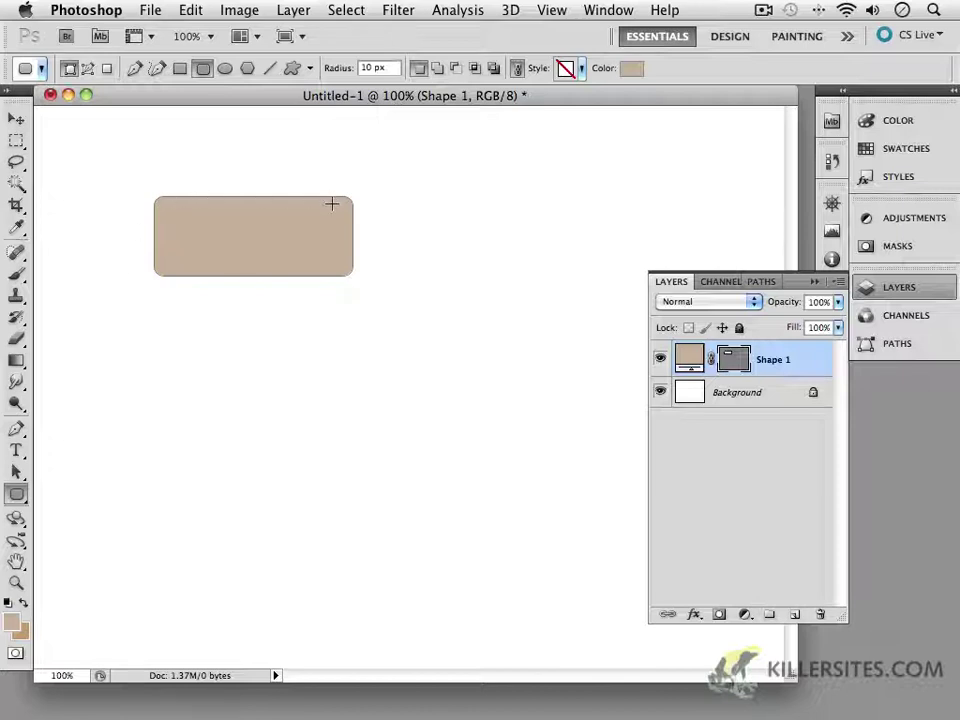
# With the Move tool, select Shape 1 from the canvas and bring up the fx effects list.
pyautogui.click(16, 118)
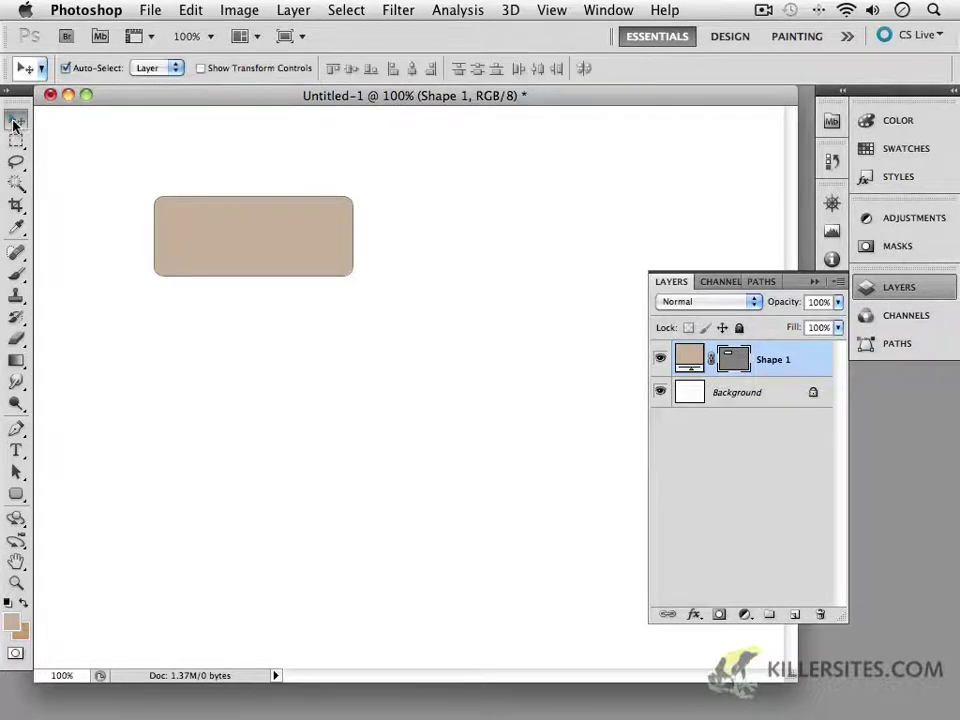
pyautogui.click(186, 157)
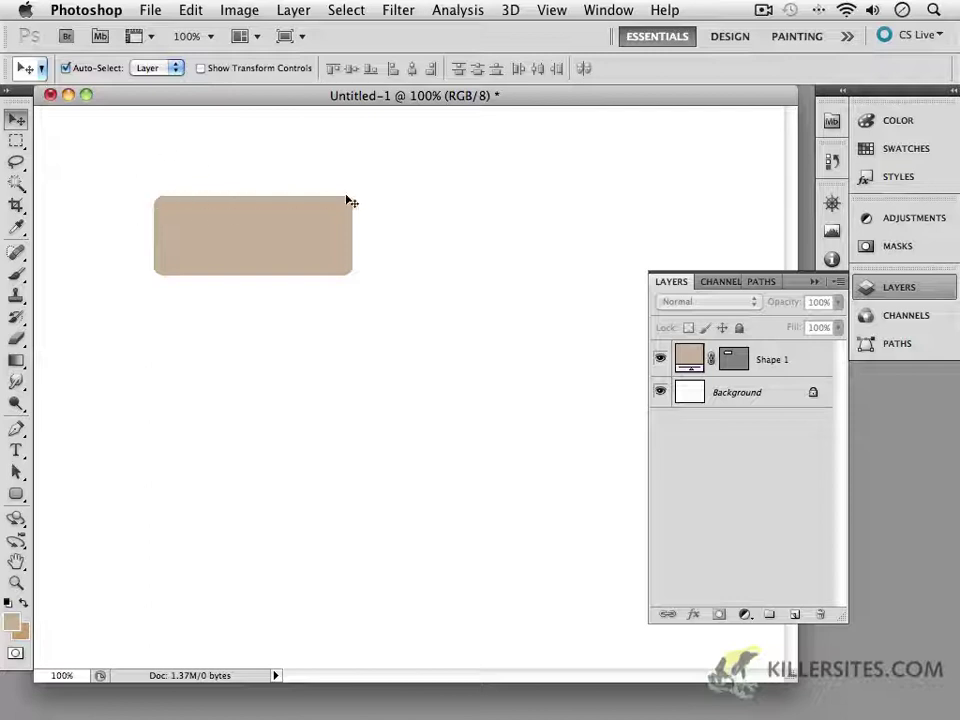
pyautogui.moveTo(144, 178); pyautogui.dragTo(190, 259)
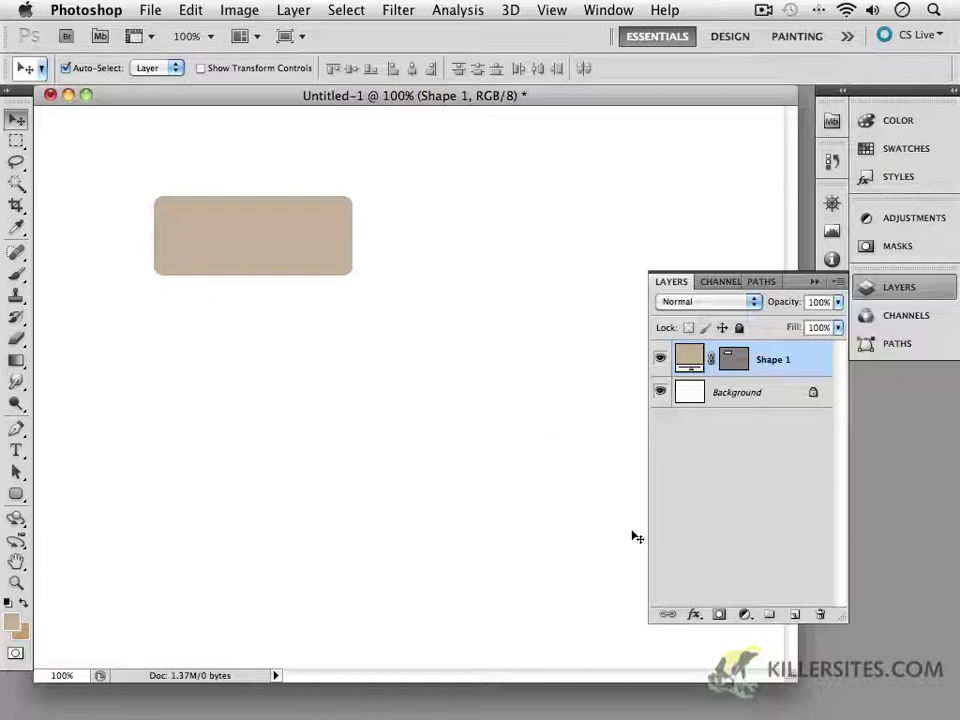
pyautogui.click(695, 616)
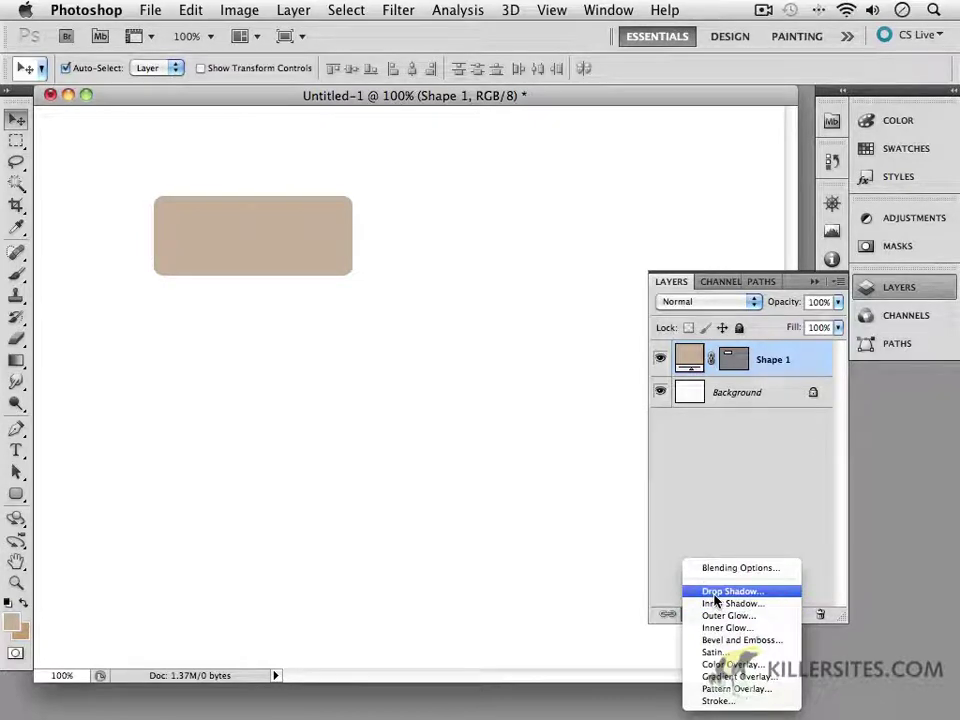
# Add a Drop Shadow to Shape 1, moving the dialog aside and toggling the effect to compare.
pyautogui.click(716, 598)
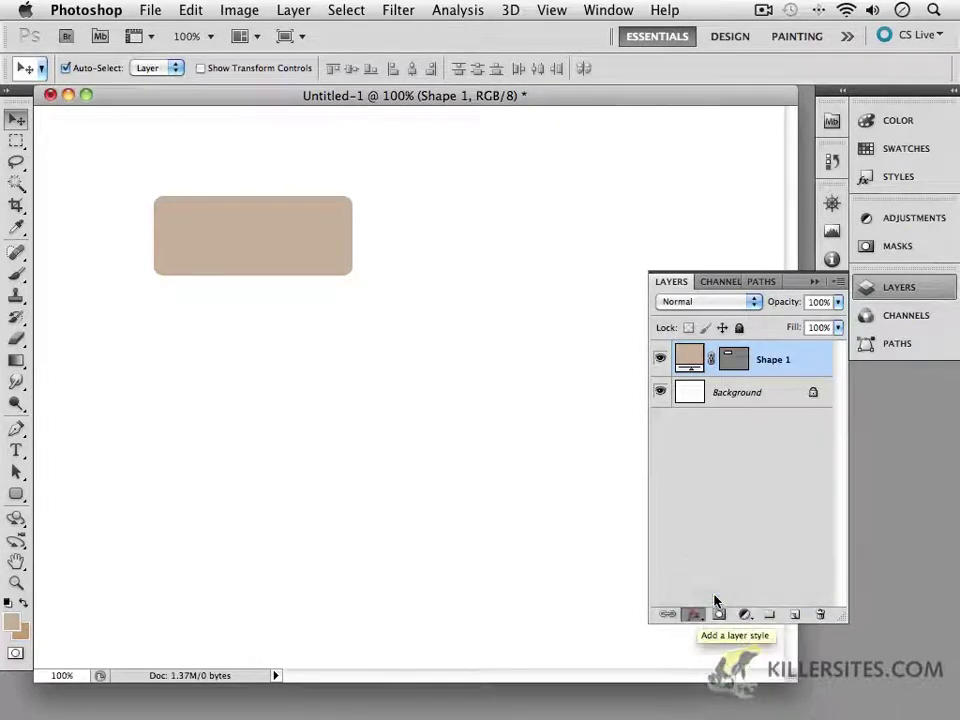
pyautogui.moveTo(630, 62); pyautogui.dragTo(509, 88)
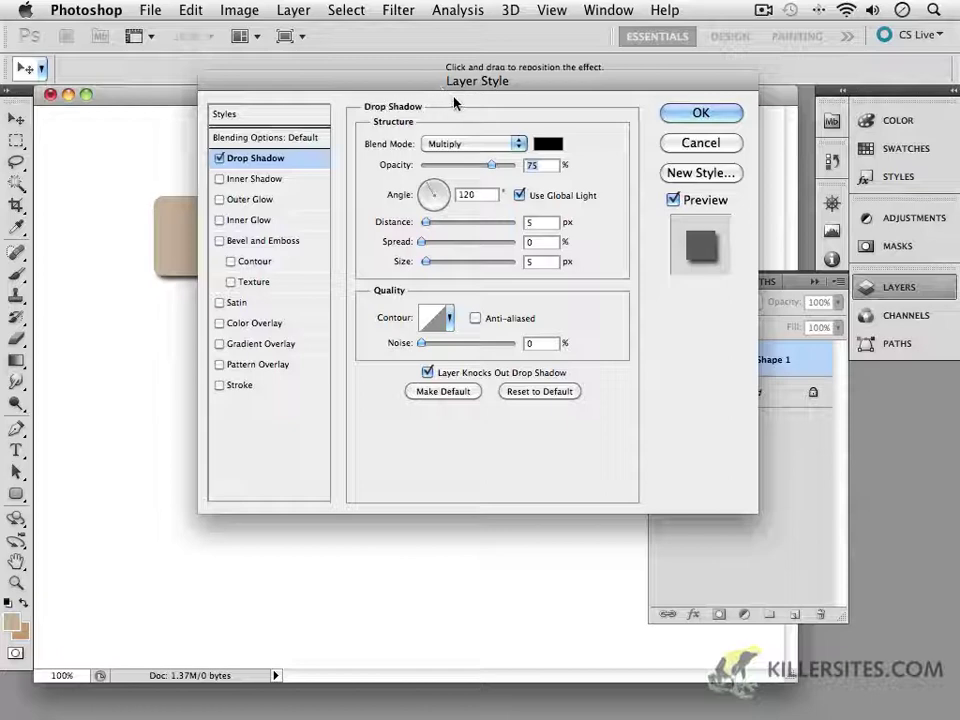
pyautogui.click(219, 158)
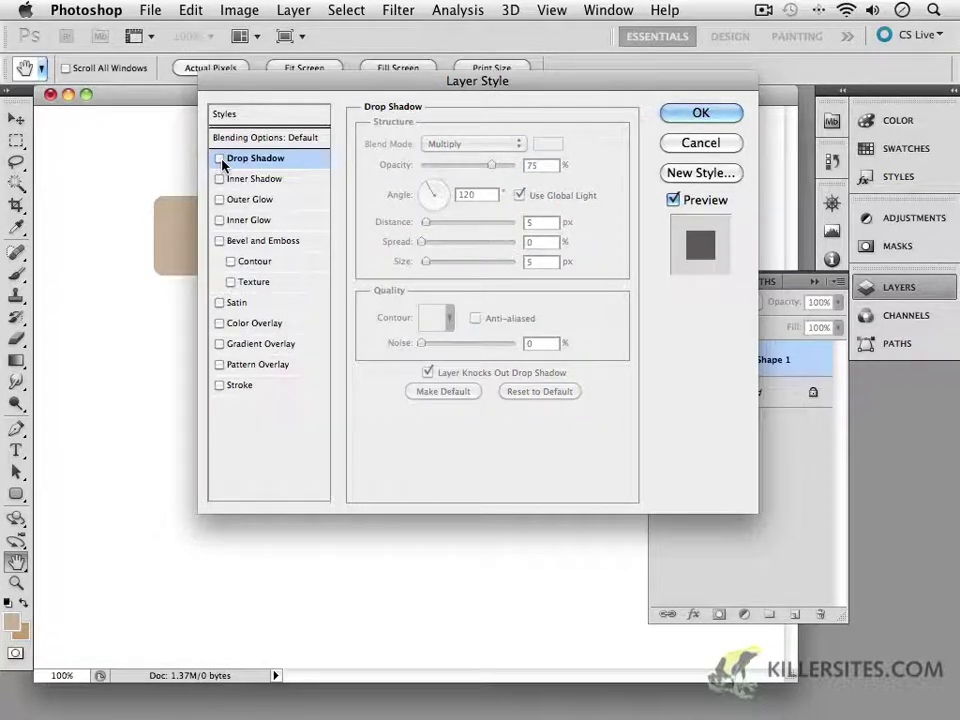
pyautogui.click(219, 158)
pyautogui.moveTo(240, 87); pyautogui.dragTo(418, 88)
pyautogui.click(397, 159)
pyautogui.click(397, 159)
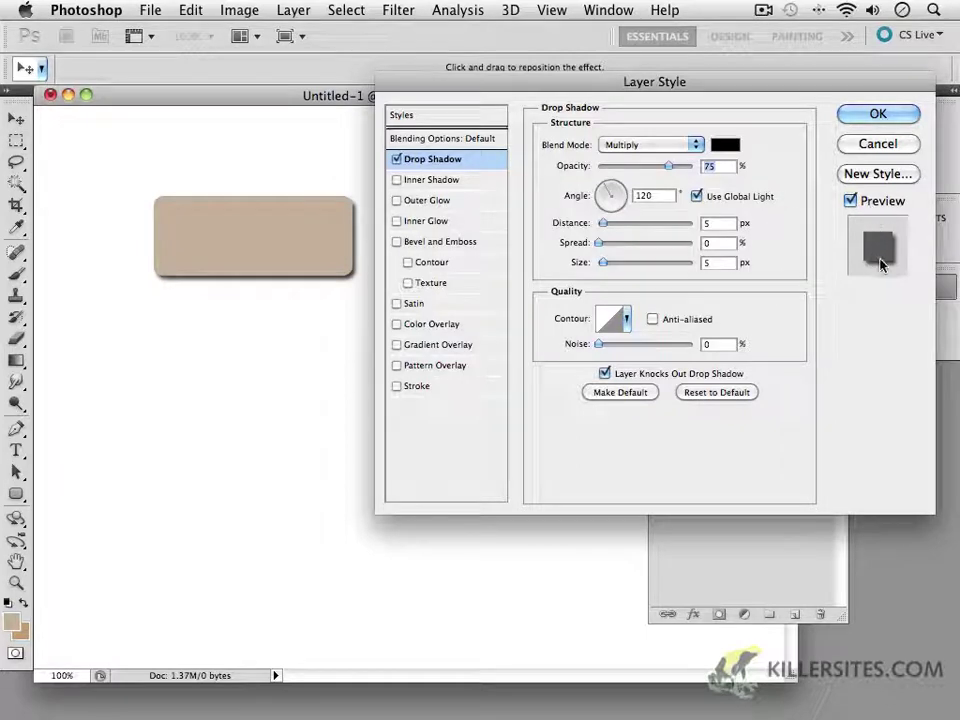
pyautogui.click(851, 201)
pyautogui.click(851, 201)
pyautogui.click(851, 201)
pyautogui.click(851, 201)
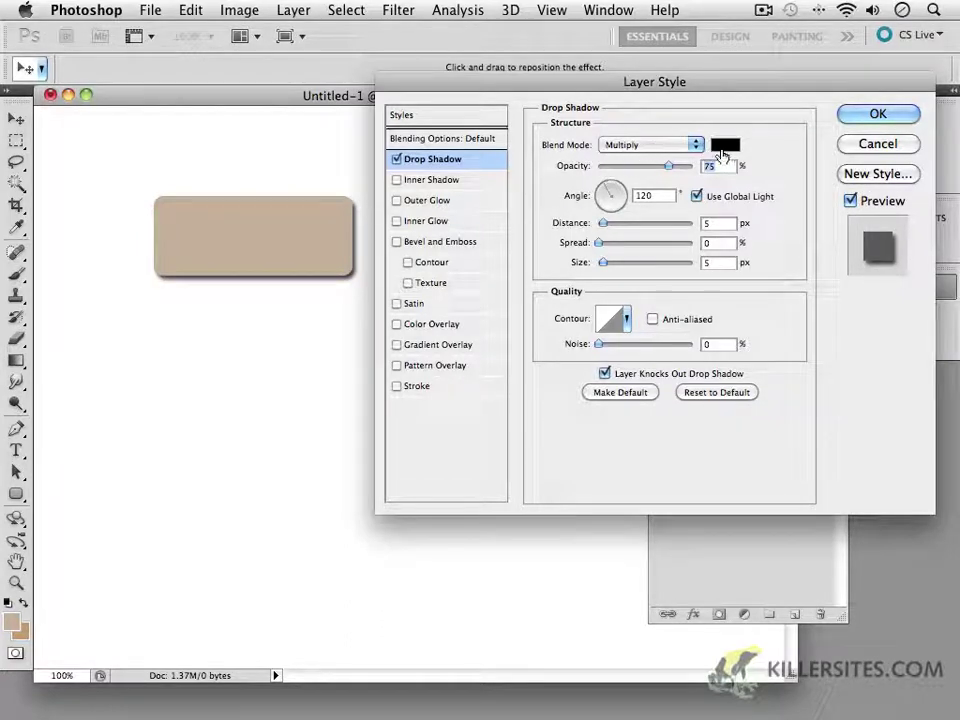
# Try Multiply and Normal shadow blend modes and lower the shadow opacity to about 43%.
pyautogui.click(632, 150)
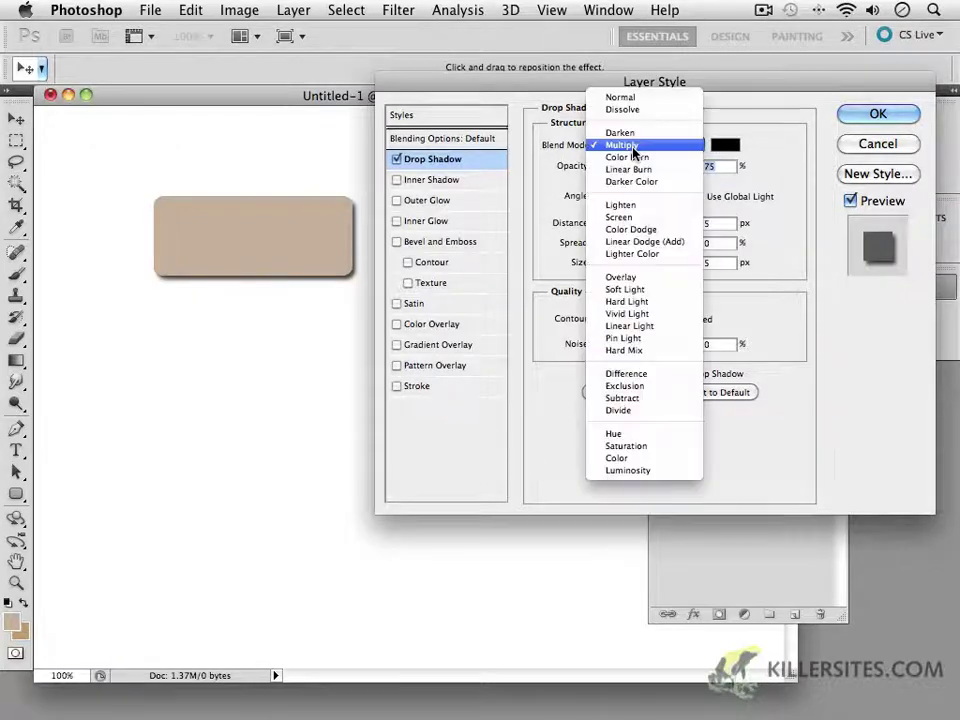
pyautogui.click(625, 147)
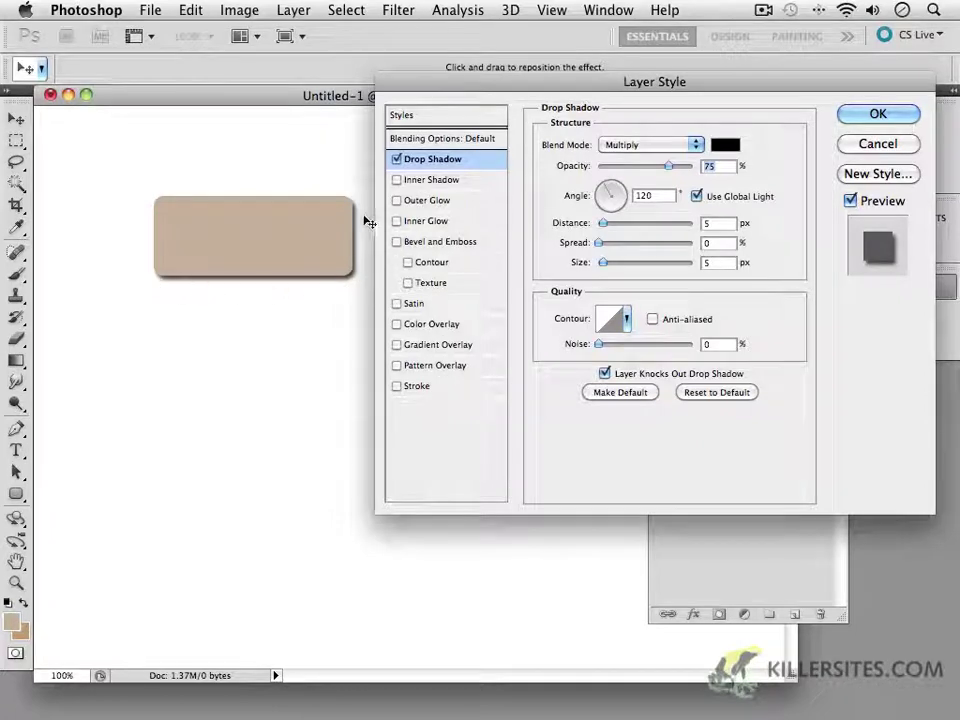
pyautogui.click(636, 148)
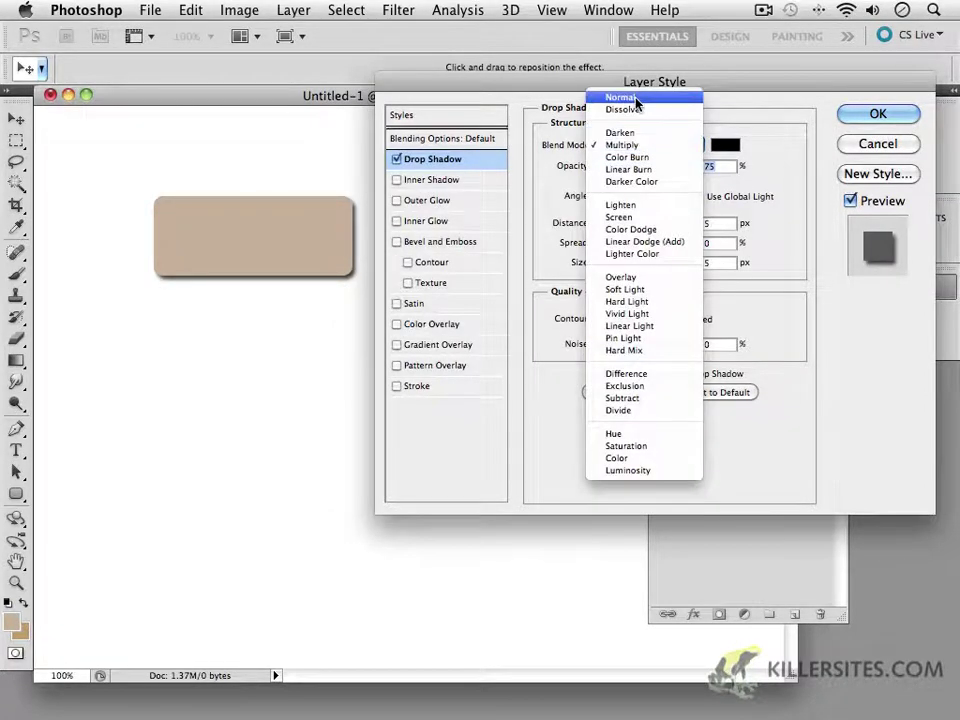
pyautogui.click(636, 100)
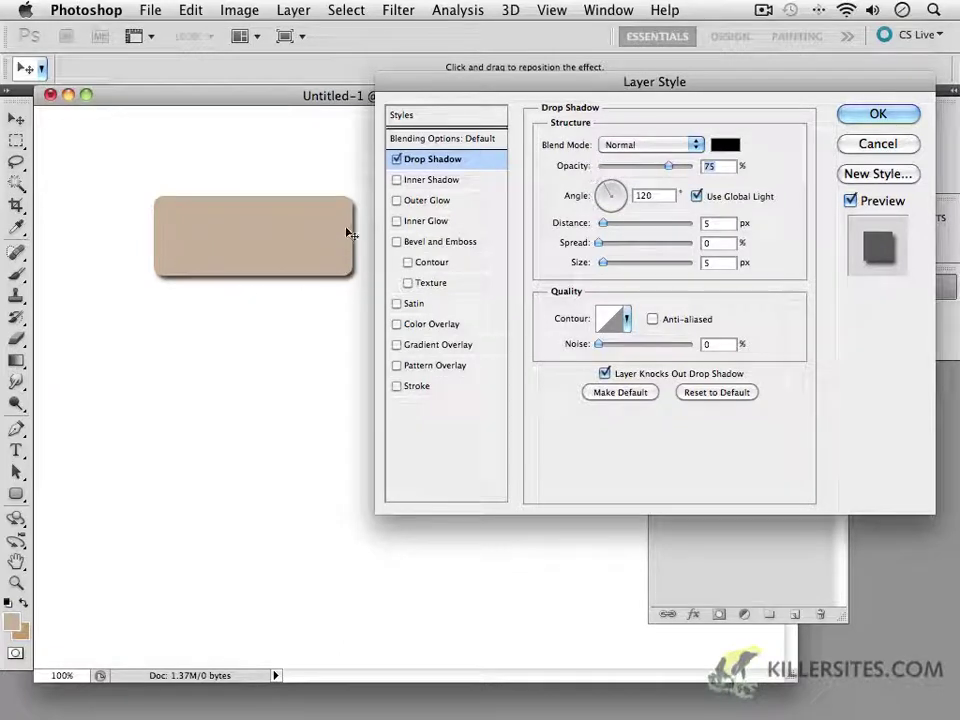
pyautogui.moveTo(668, 166); pyautogui.dragTo(638, 176)
pyautogui.click(652, 145)
# Set the shadow to Multiply at 37% opacity and its angle to 90°.
pyautogui.click(652, 194)
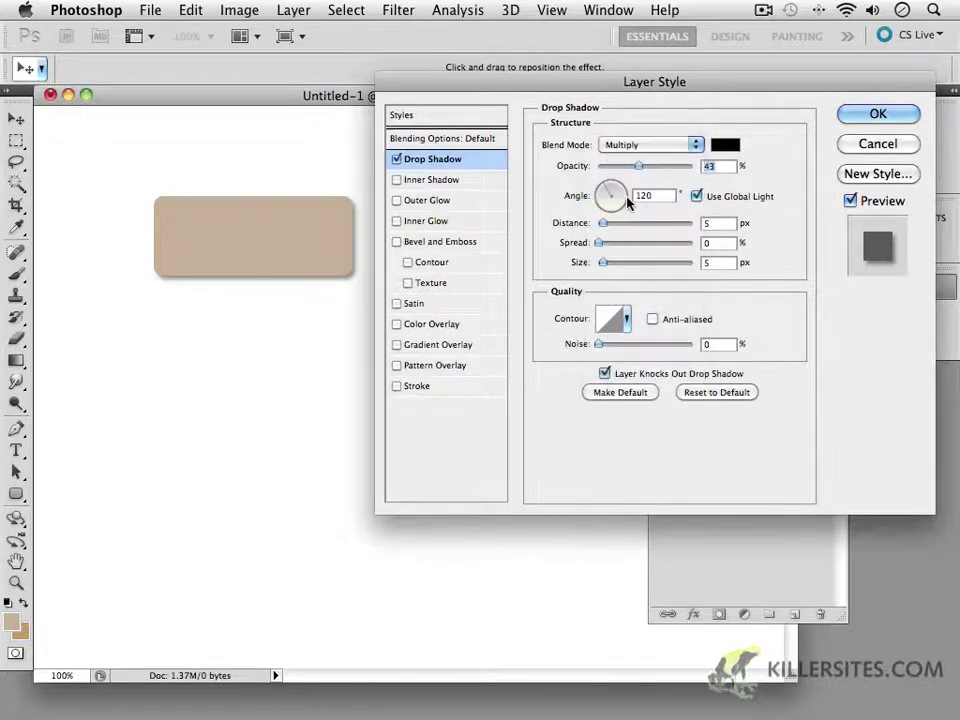
pyautogui.moveTo(628, 174)
pyautogui.mouseDown()
pyautogui.moveTo(604, 178)
pyautogui.moveTo(643, 180)
pyautogui.moveTo(625, 182)
pyautogui.moveTo(634, 184)
pyautogui.mouseUp()
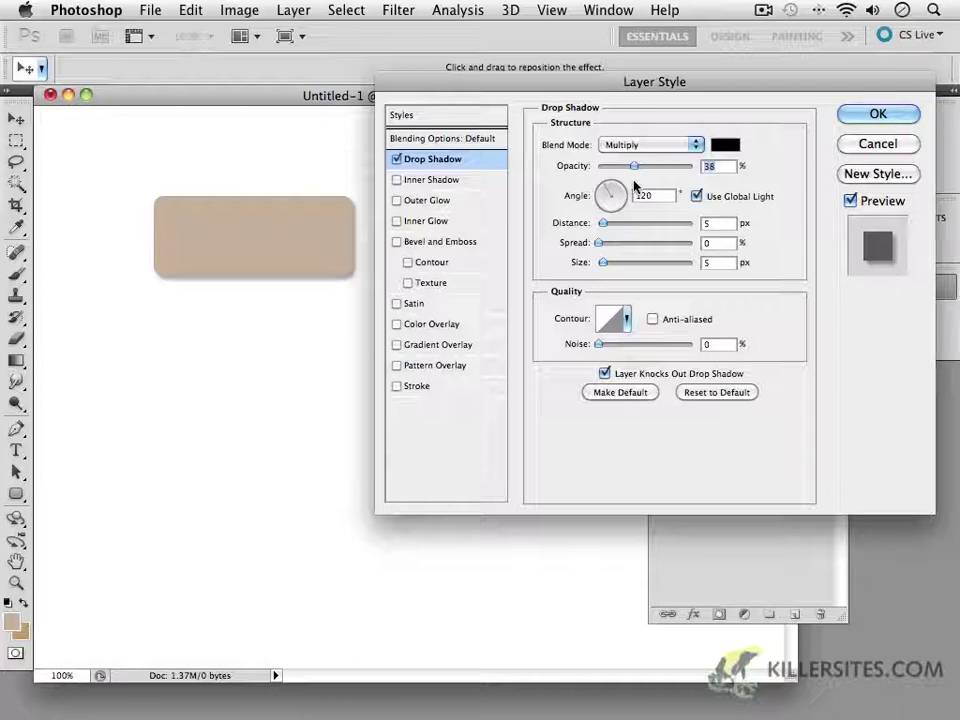
pyautogui.moveTo(633, 167)
pyautogui.mouseDown()
pyautogui.moveTo(658, 171)
pyautogui.moveTo(634, 184)
pyautogui.mouseUp()
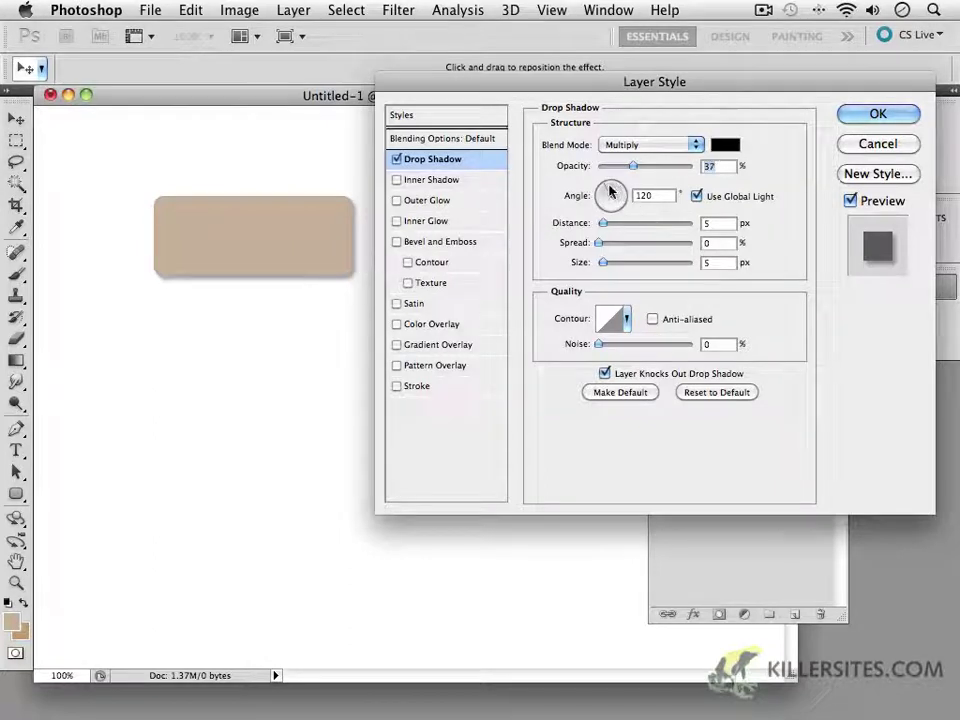
pyautogui.moveTo(612, 193); pyautogui.dragTo(606, 193)
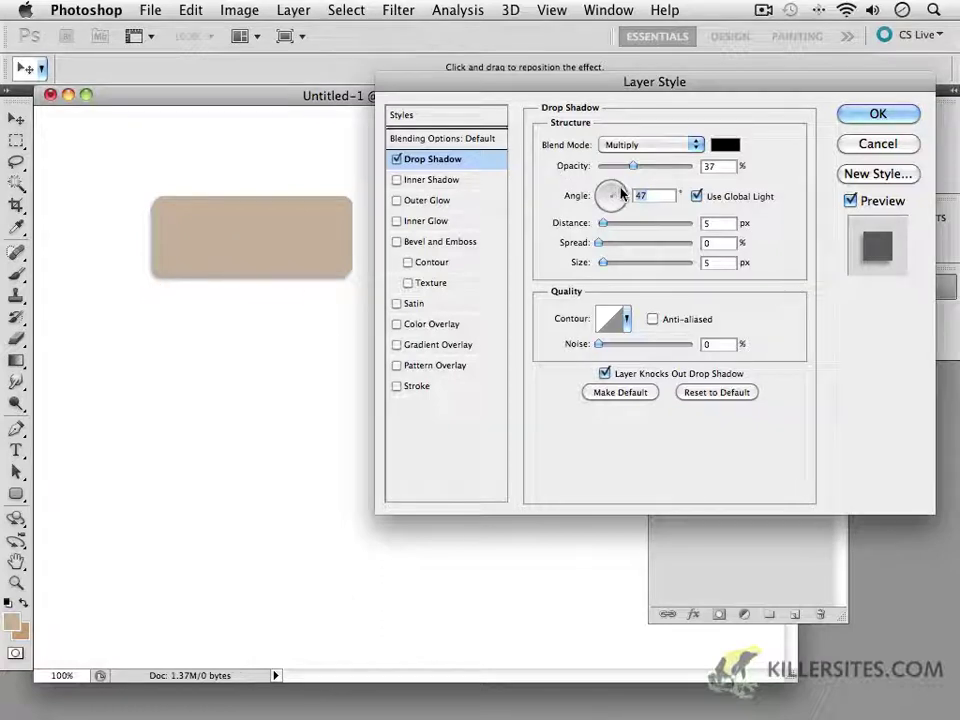
pyautogui.moveTo(613, 188); pyautogui.dragTo(611, 189)
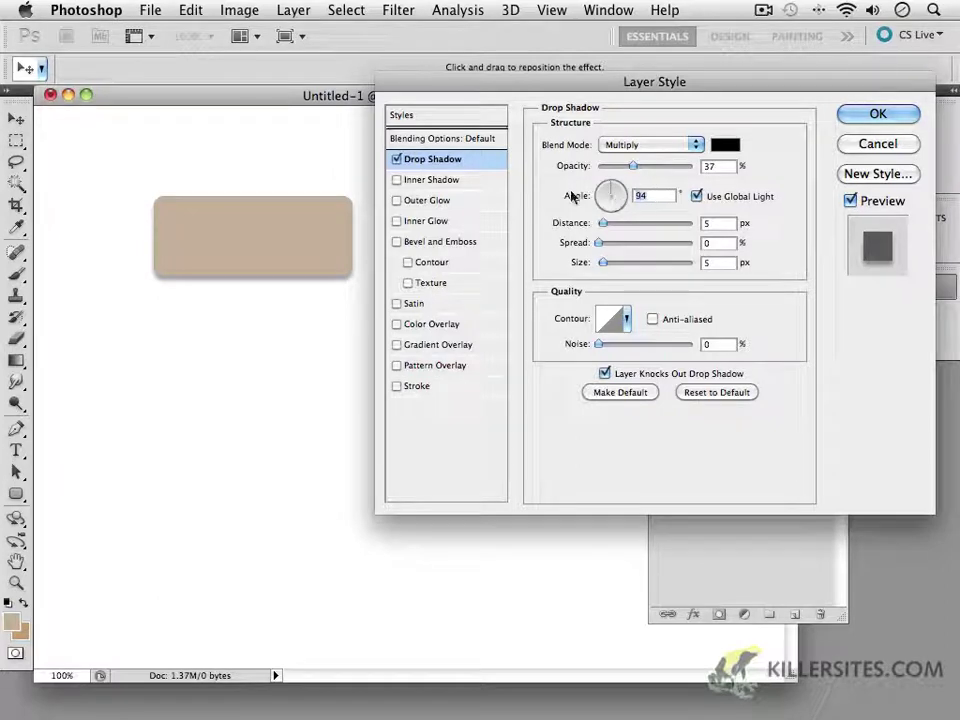
pyautogui.write('90')
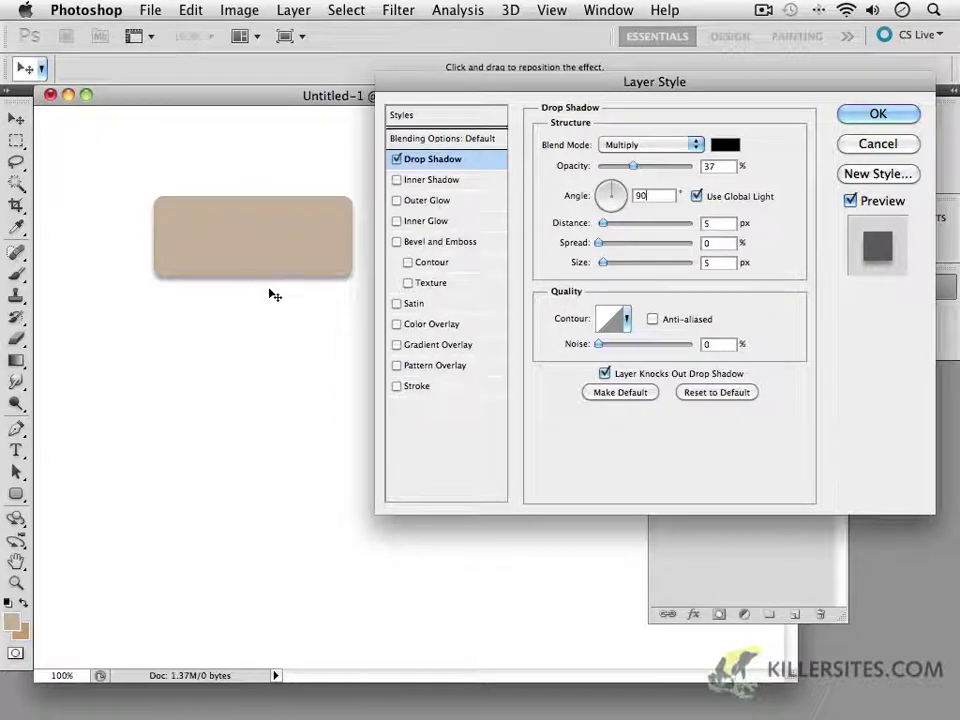
# Set the shadow angle to 48°, distance to 17 px and spread to 92%.
pyautogui.click(619, 188)
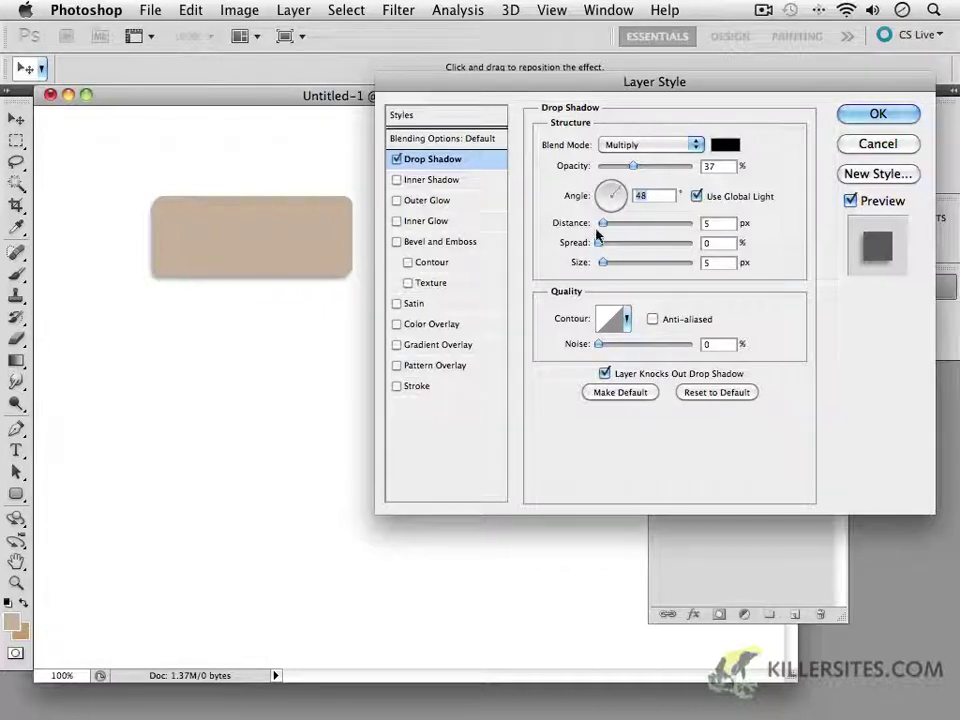
pyautogui.moveTo(603, 225); pyautogui.dragTo(640, 236)
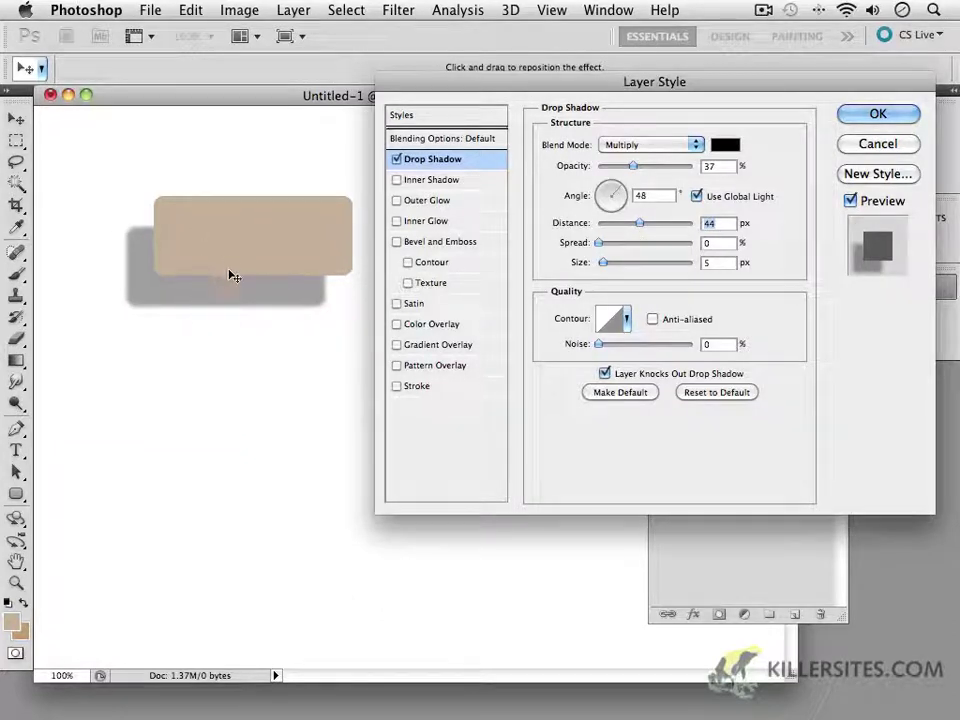
pyautogui.moveTo(640, 232); pyautogui.dragTo(660, 231)
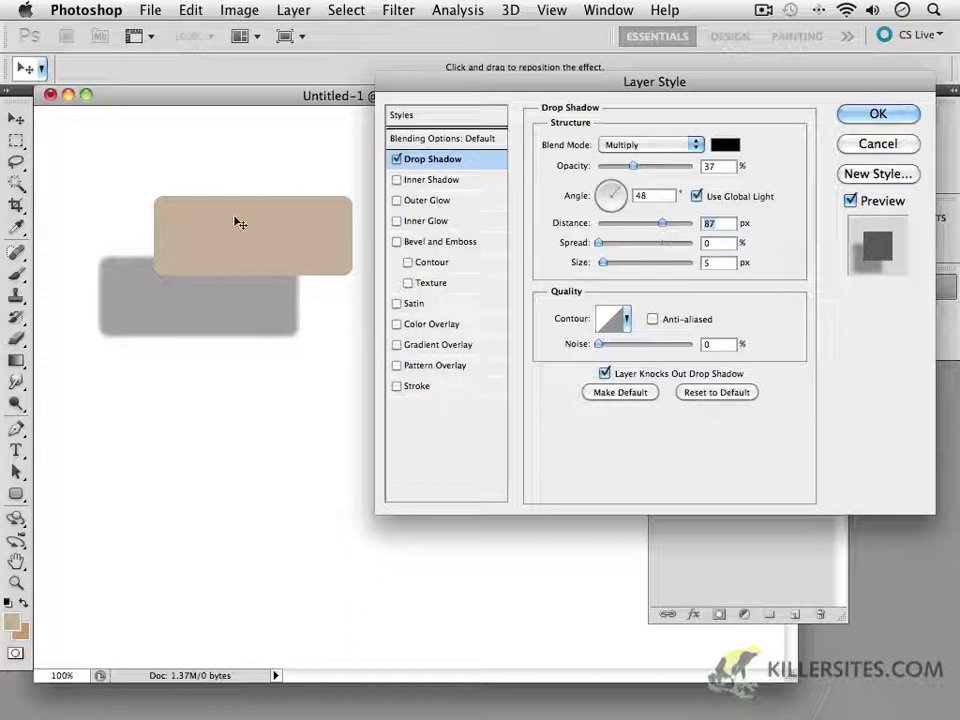
pyautogui.moveTo(662, 222); pyautogui.dragTo(604, 253)
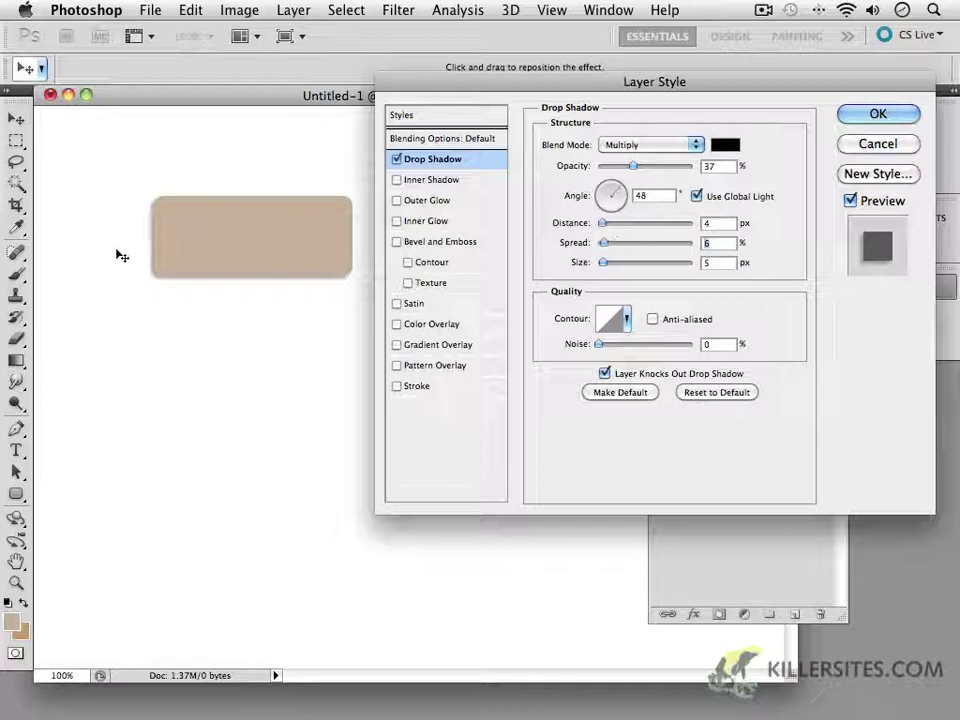
pyautogui.moveTo(603, 223); pyautogui.dragTo(685, 251)
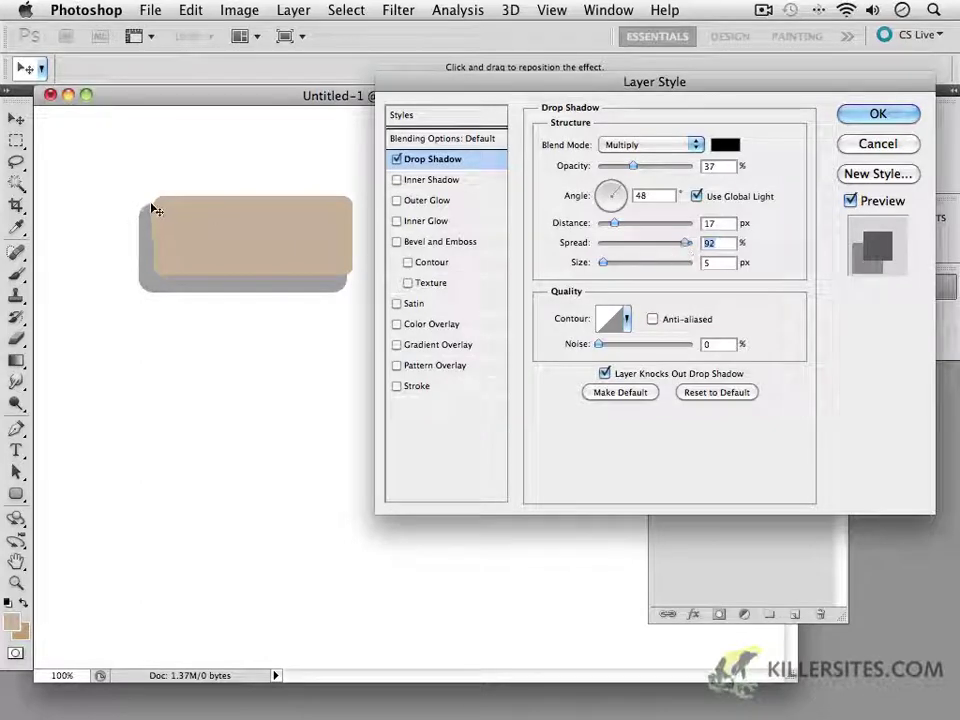
# Return shadow spread and size to 0 and pull the distance down to about 4 px.
pyautogui.moveTo(686, 244); pyautogui.dragTo(546, 260)
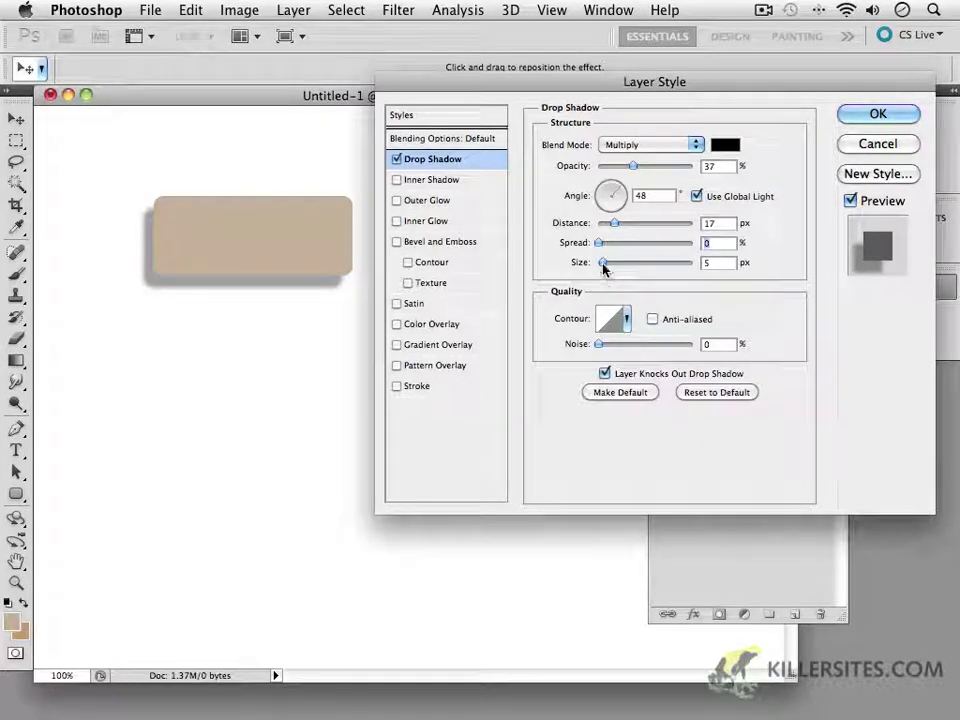
pyautogui.moveTo(604, 268)
pyautogui.mouseDown()
pyautogui.moveTo(620, 268)
pyautogui.moveTo(583, 277)
pyautogui.moveTo(604, 276)
pyautogui.moveTo(612, 258)
pyautogui.mouseUp()
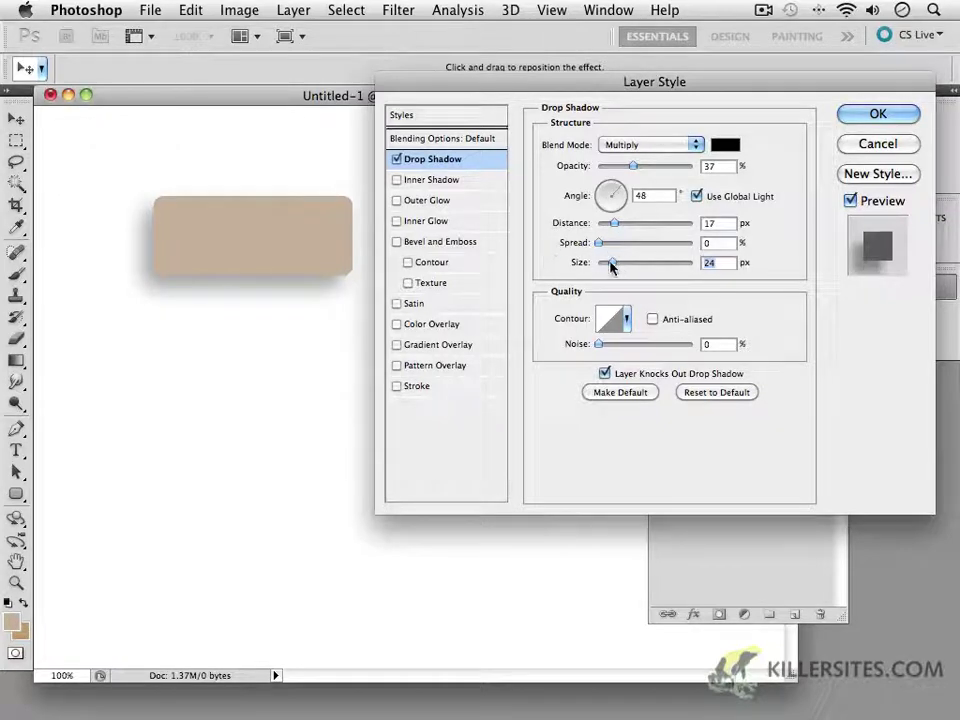
pyautogui.moveTo(590, 267); pyautogui.dragTo(568, 273)
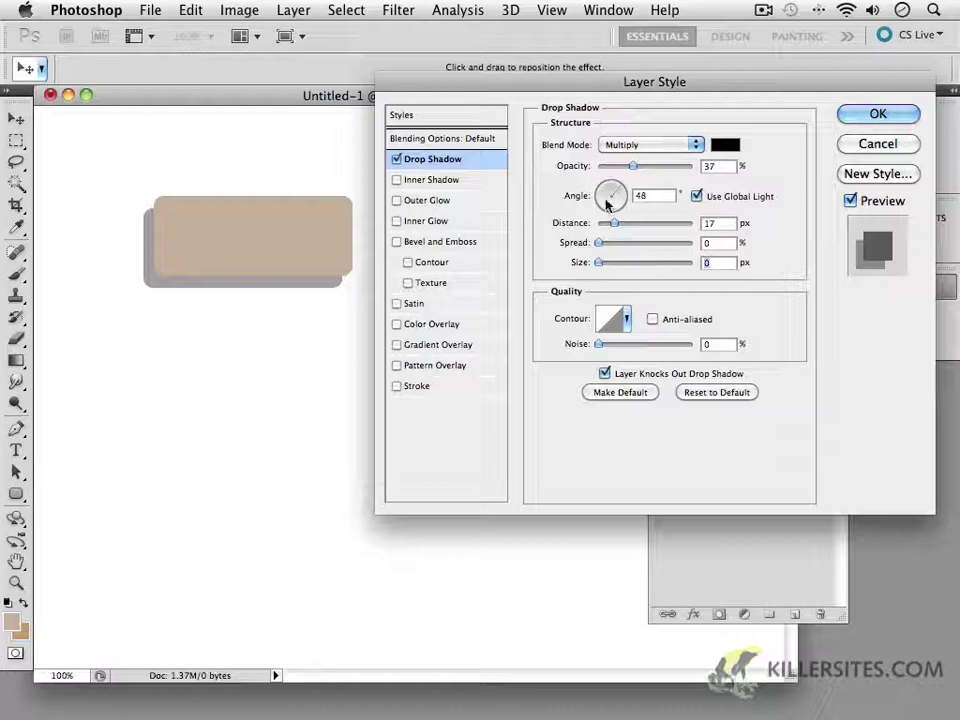
pyautogui.moveTo(614, 226); pyautogui.dragTo(612, 200)
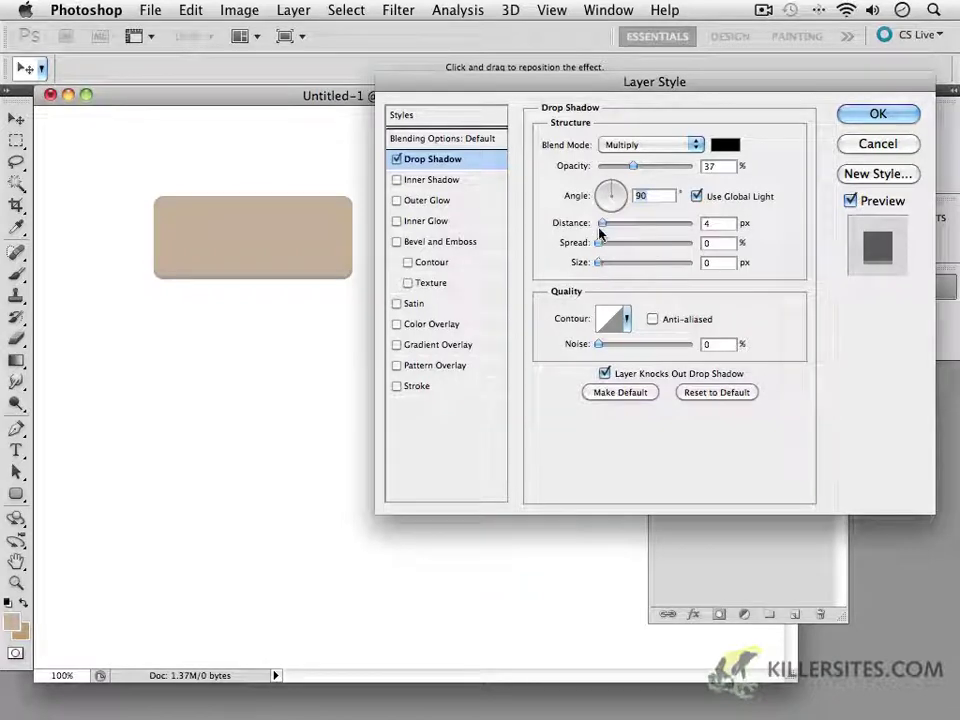
# Set shadow distance to 10 px, opacity to 77% and angle to 36°.
pyautogui.moveTo(602, 223); pyautogui.dragTo(607, 229)
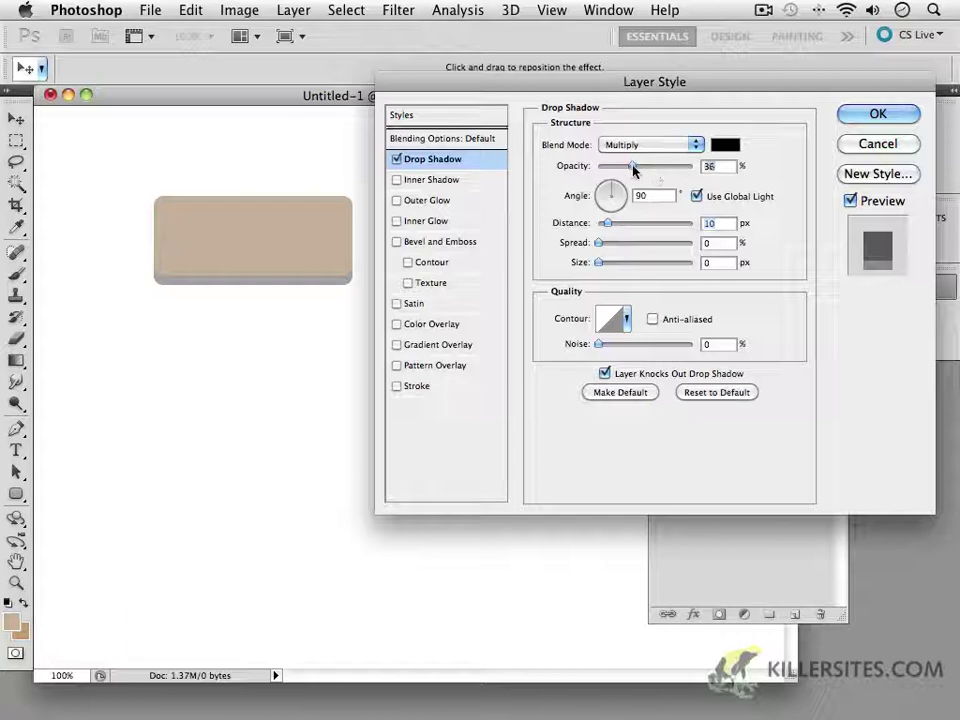
pyautogui.moveTo(634, 167); pyautogui.dragTo(669, 179)
pyautogui.moveTo(609, 197); pyautogui.dragTo(620, 187)
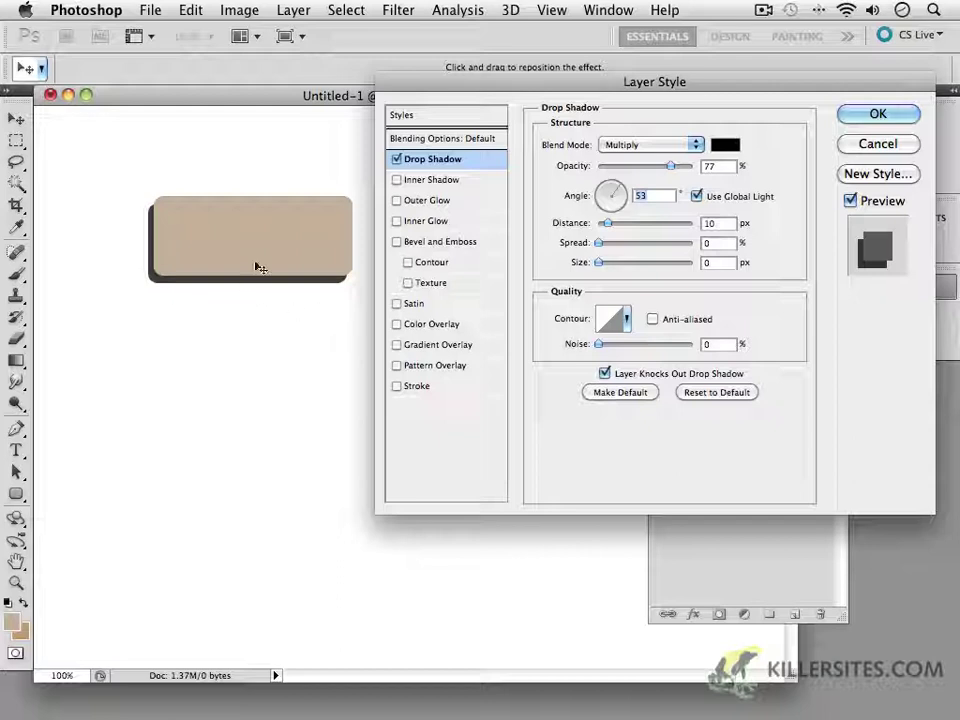
pyautogui.moveTo(609, 195); pyautogui.dragTo(614, 192)
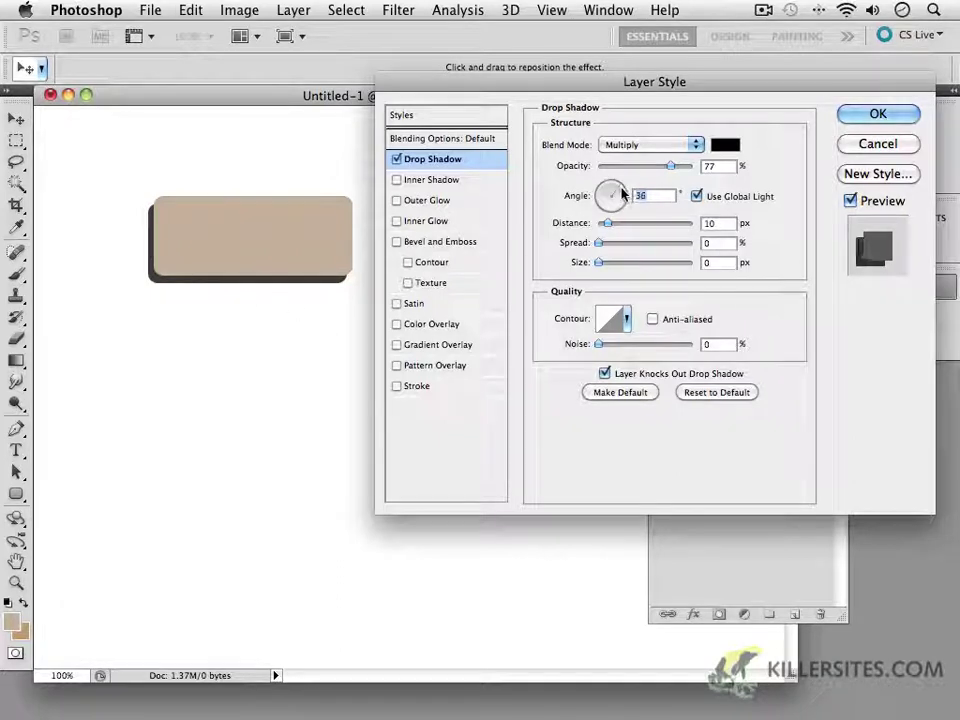